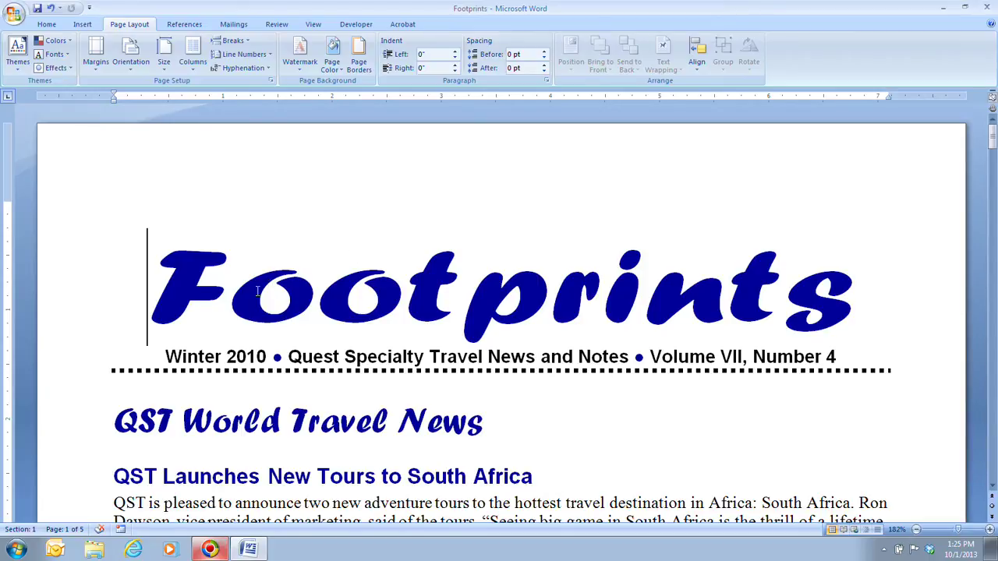
# Step: Turn the status bar's Section number indicator off and then back on
pyautogui.rightClick(144, 532)
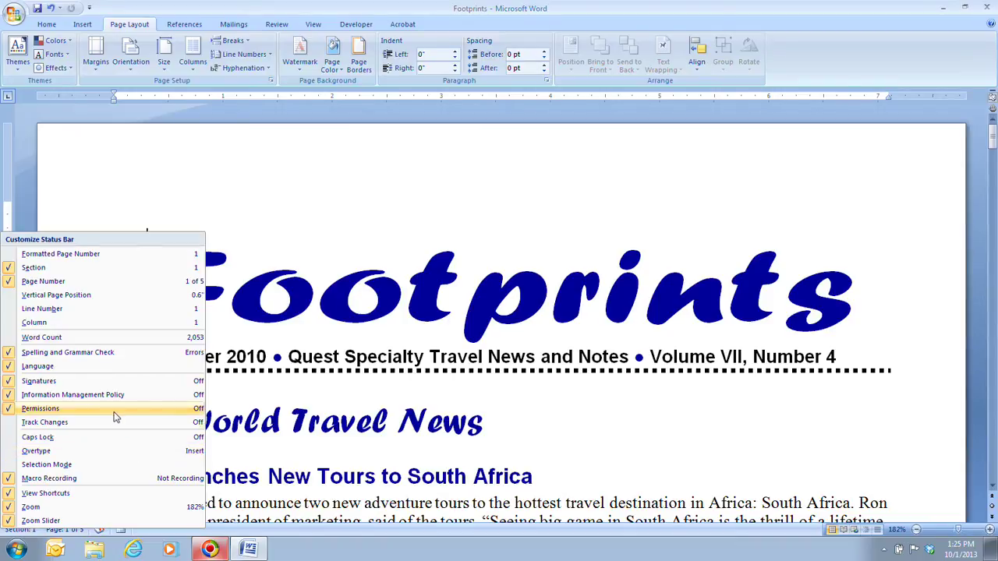
pyautogui.click(57, 268)
pyautogui.click(438, 413)
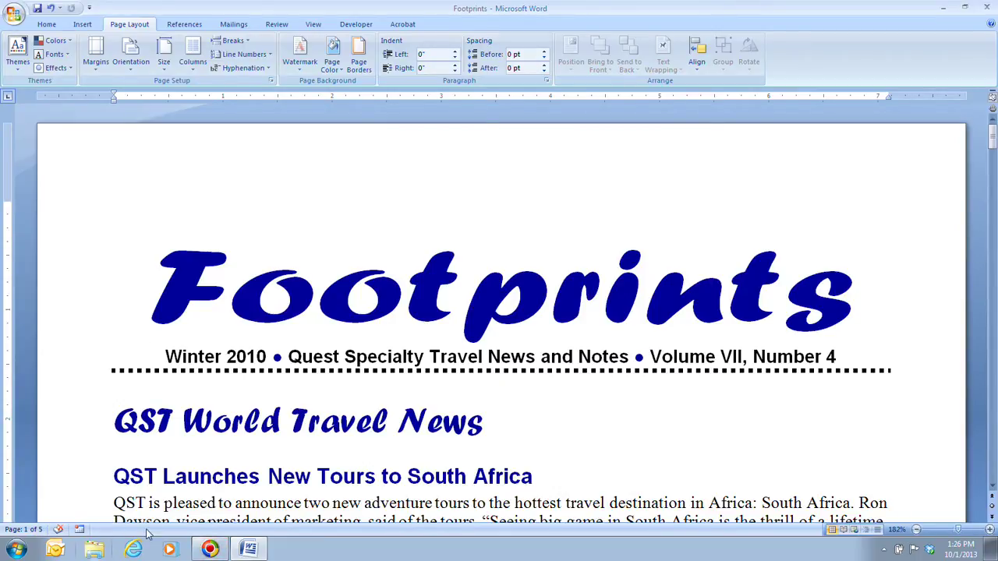
pyautogui.rightClick(117, 532)
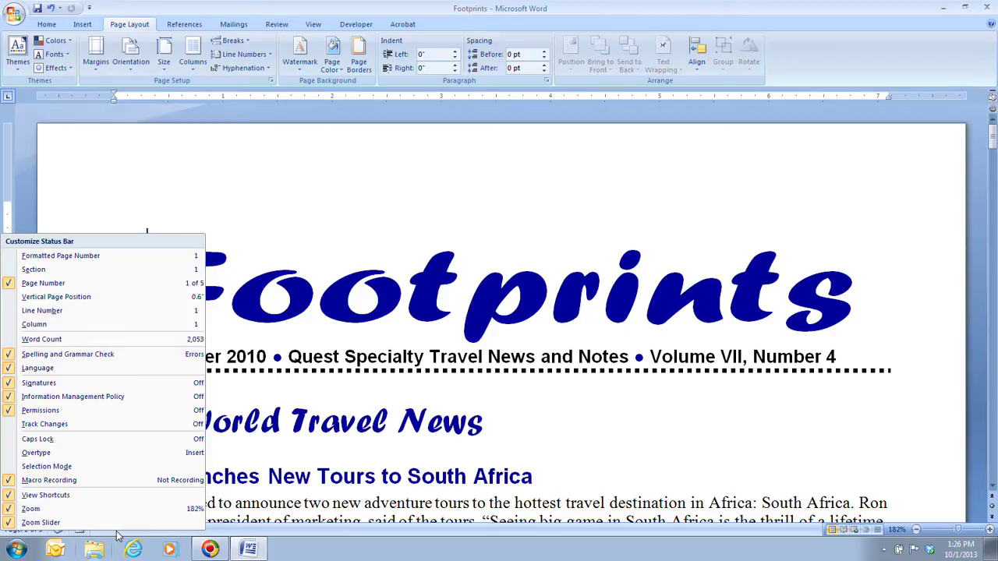
pyautogui.click(67, 270)
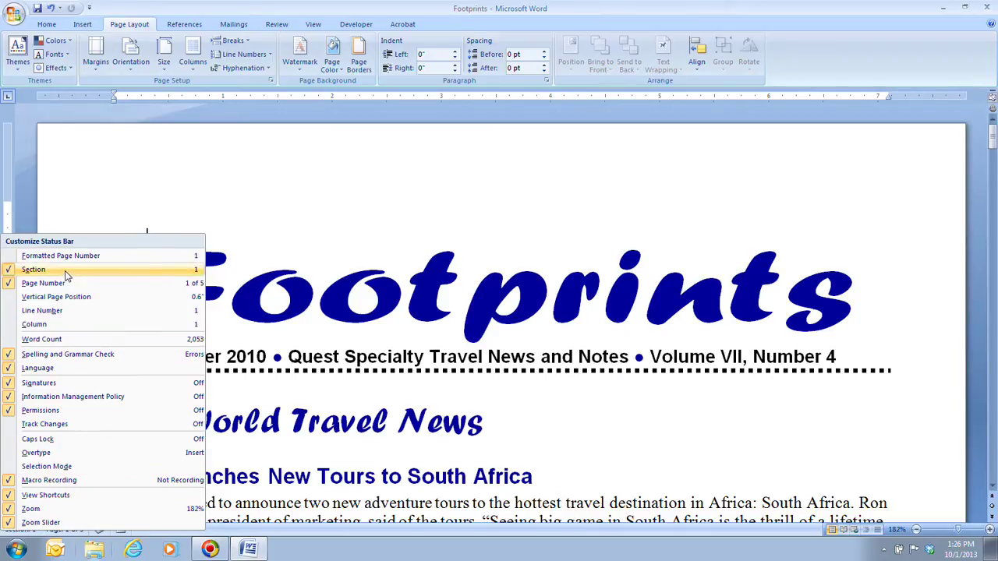
pyautogui.click(189, 191)
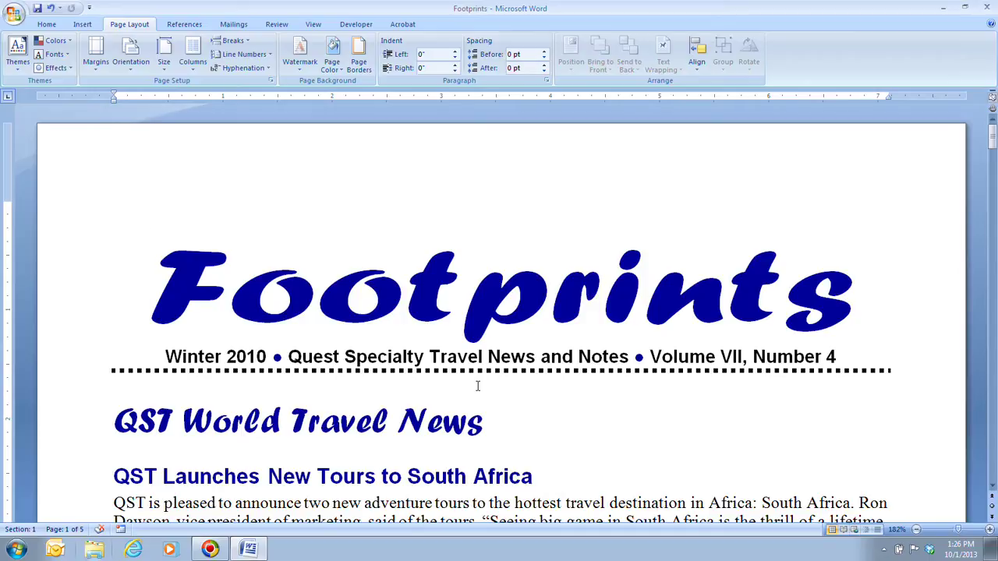
# Step: Turn on Show/Hide ¶ from the Home tab and scroll down the newsletter
pyautogui.click(47, 25)
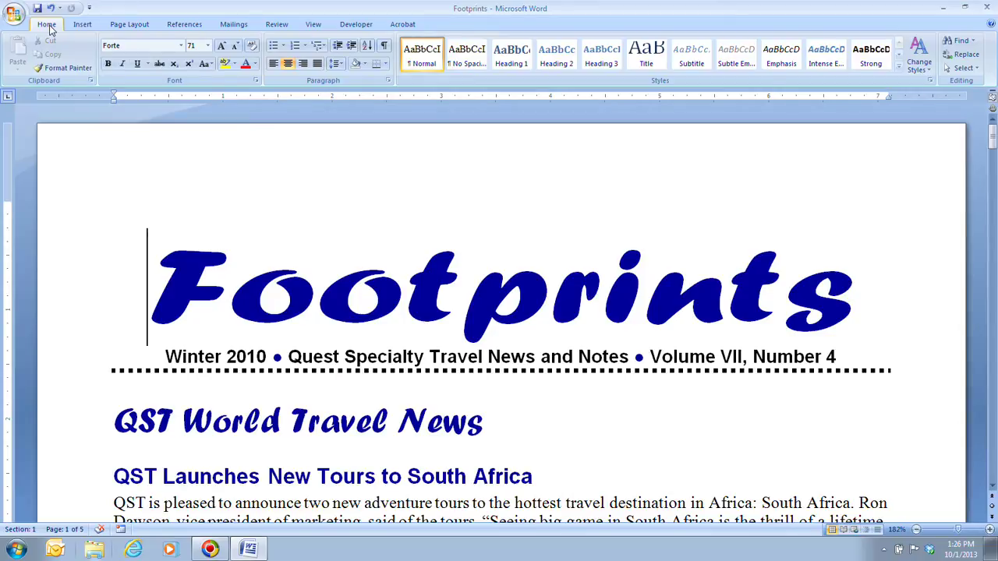
pyautogui.click(386, 48)
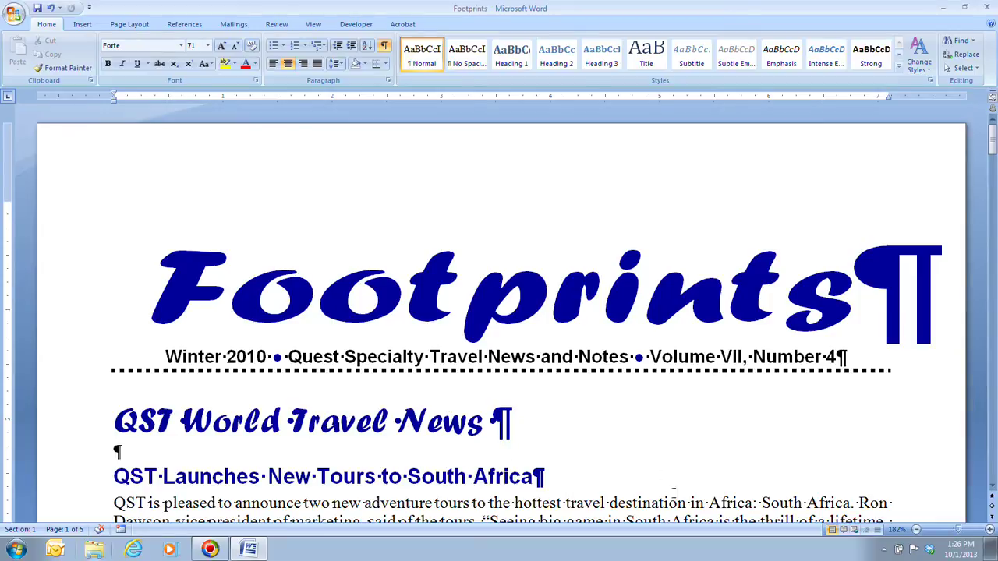
pyautogui.scroll(-5, 354, 305)
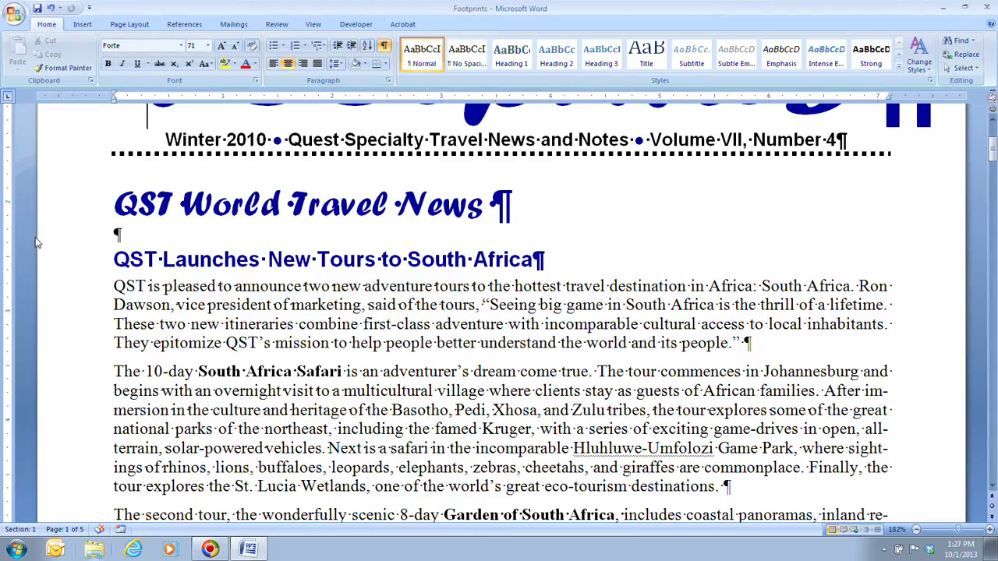
# Step: Add a Continuous section break at 'QST Launches New Tours to South Africa', starting Section 2
pyautogui.click(110, 255)
pyautogui.click(130, 25)
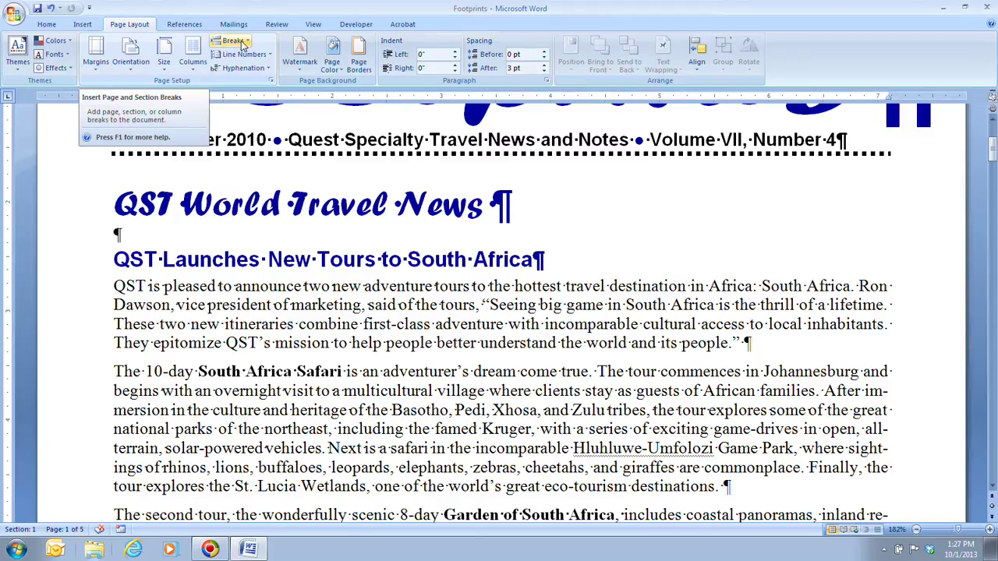
pyautogui.click(242, 45)
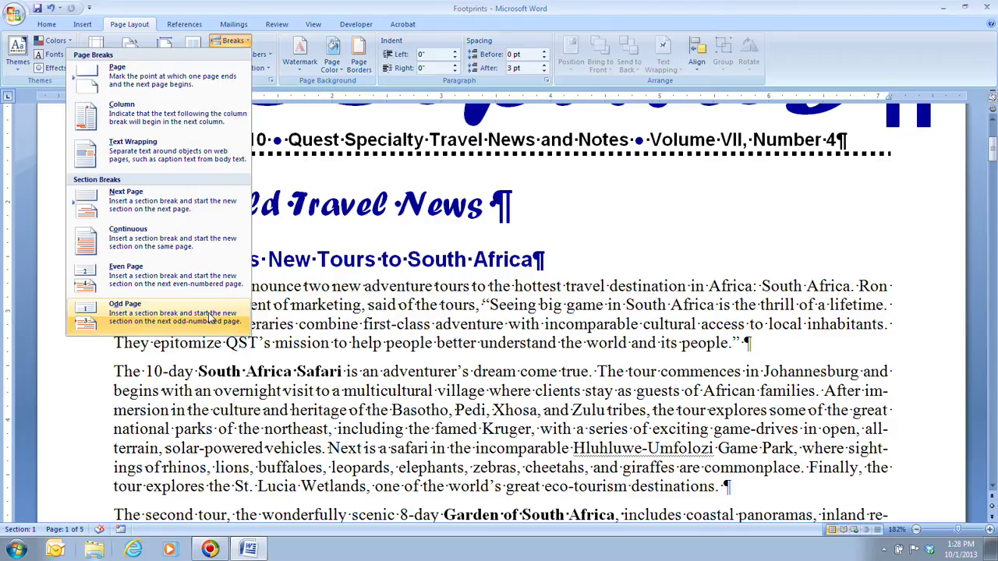
pyautogui.click(193, 246)
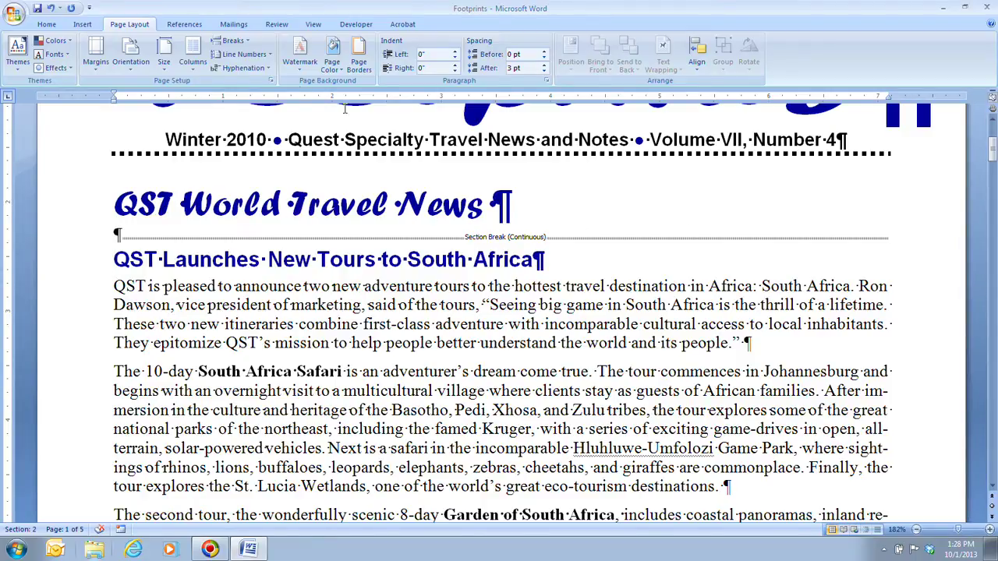
pyautogui.click(46, 24)
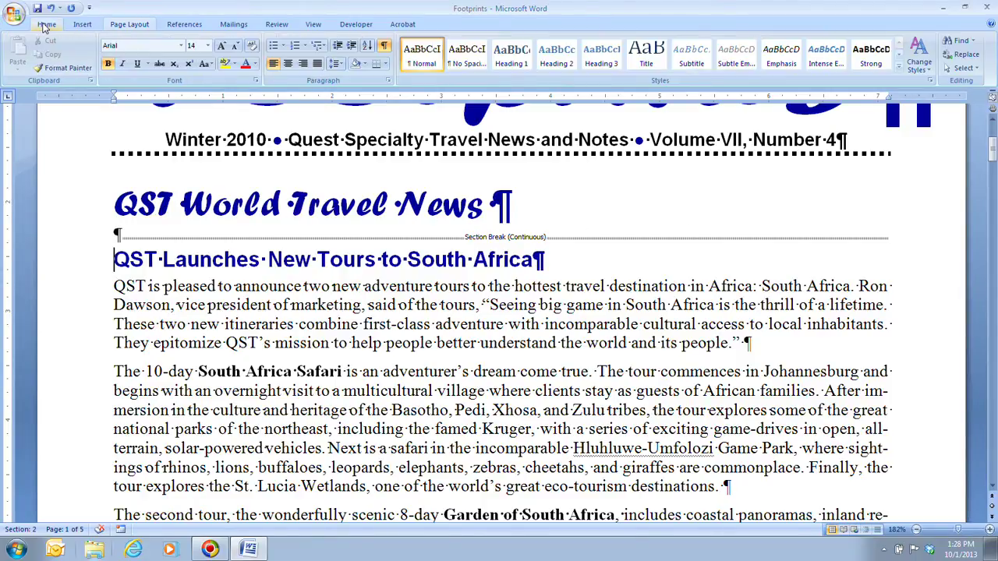
pyautogui.click(385, 45)
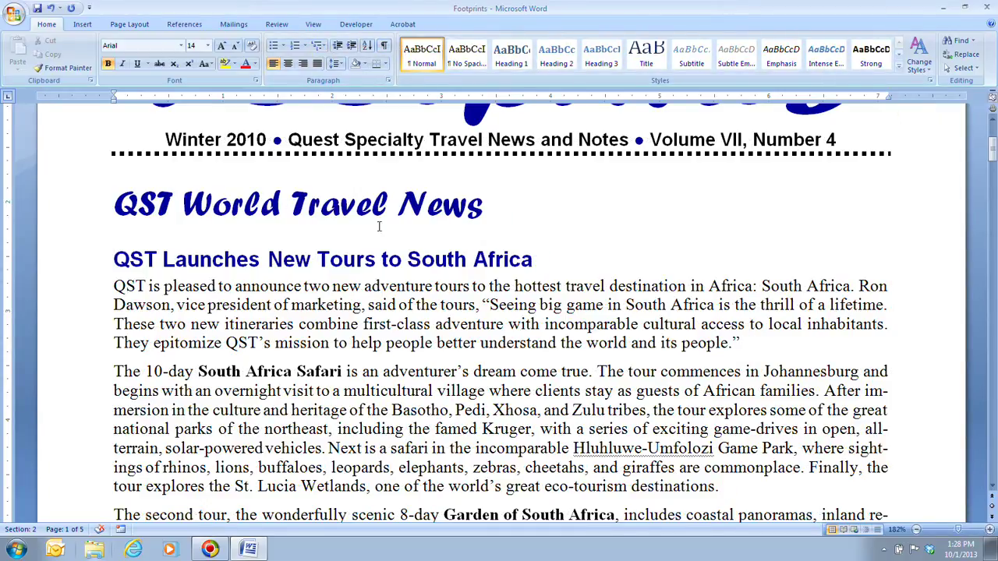
pyautogui.click(385, 47)
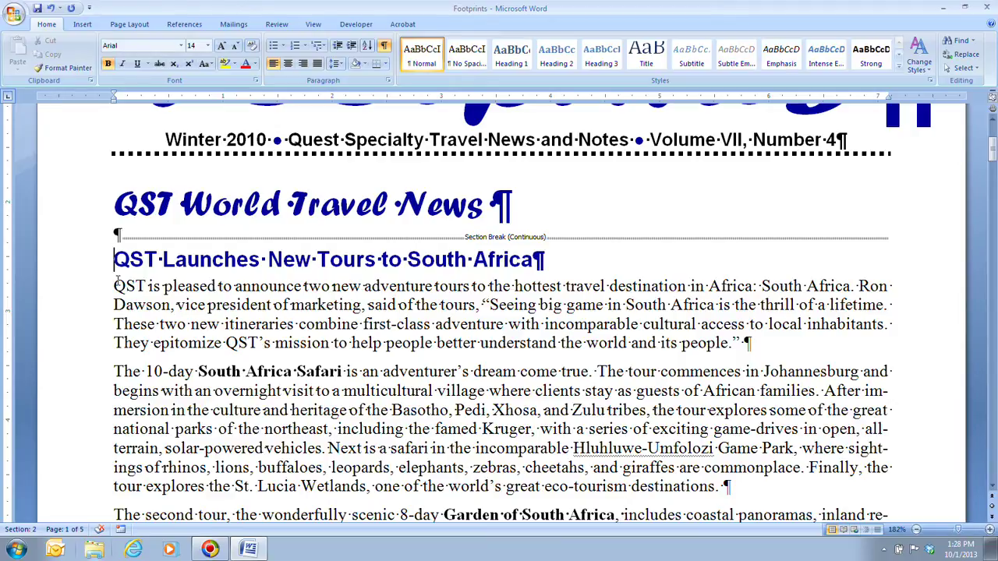
pyautogui.click(129, 24)
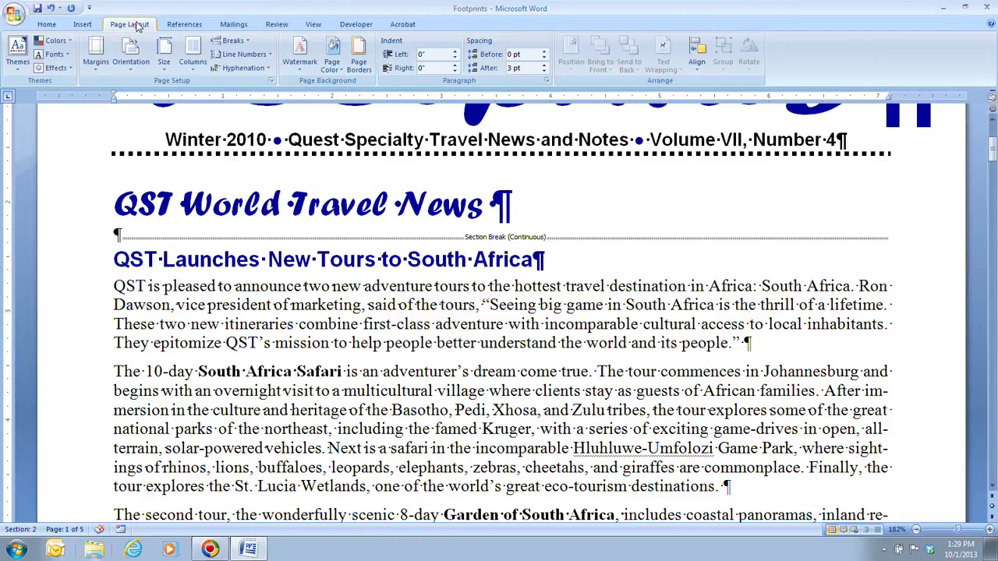
# Step: Set Section 2 to Two columns so QST Scoops World Travel Award heads the right column
pyautogui.click(193, 61)
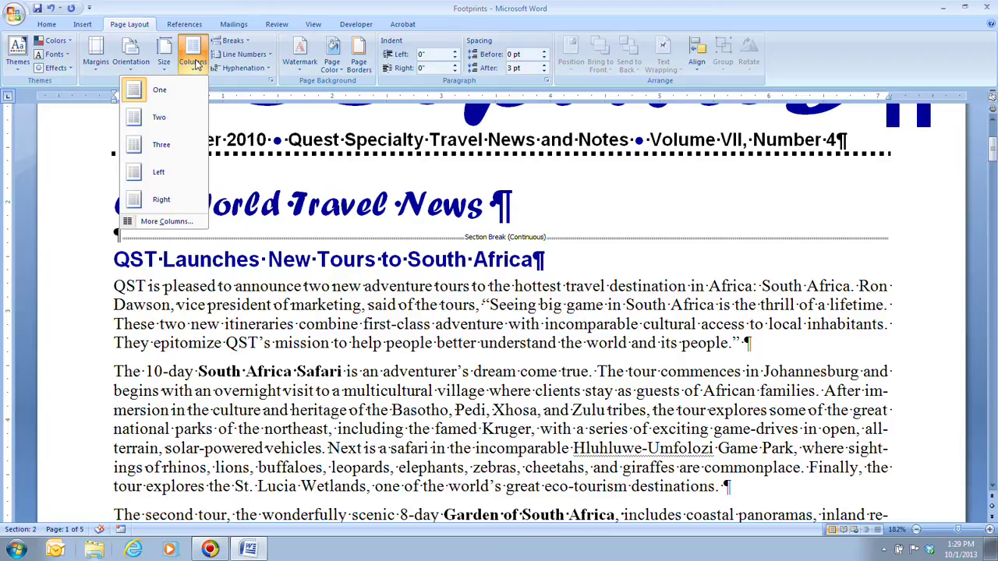
pyautogui.click(166, 117)
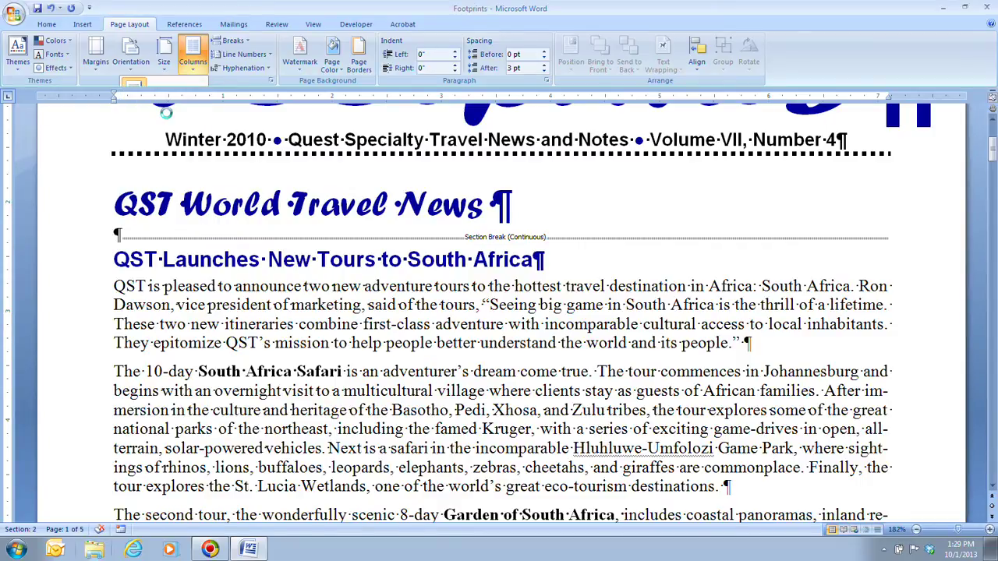
pyautogui.scroll(5, 441, 310)
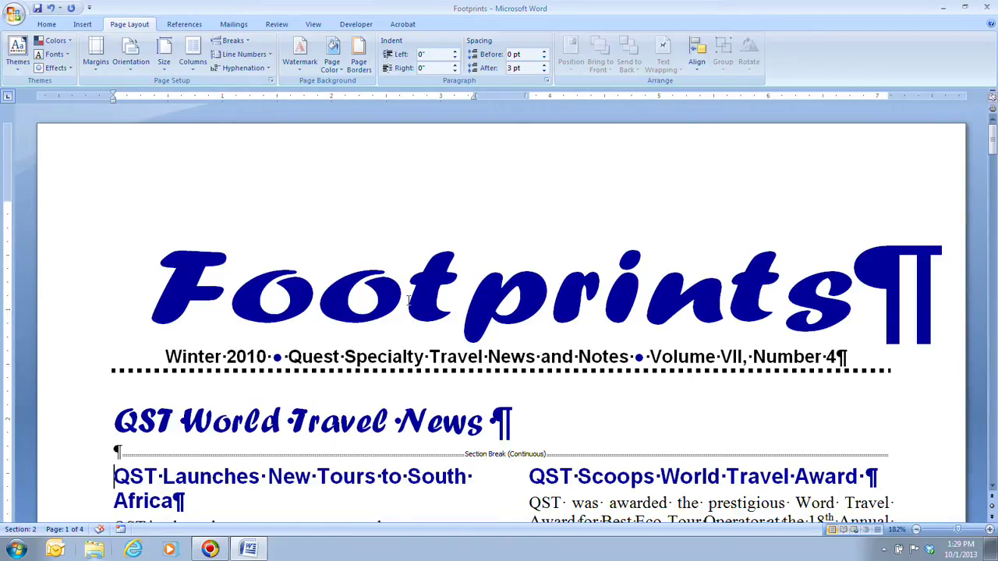
pyautogui.scroll(-20, 294, 278)
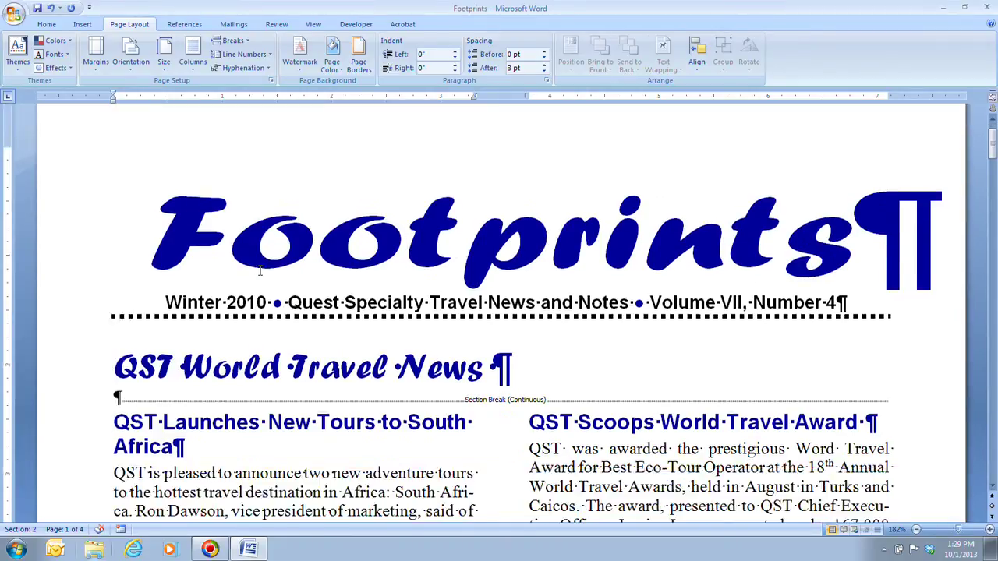
pyautogui.scroll(-20, 294, 278)
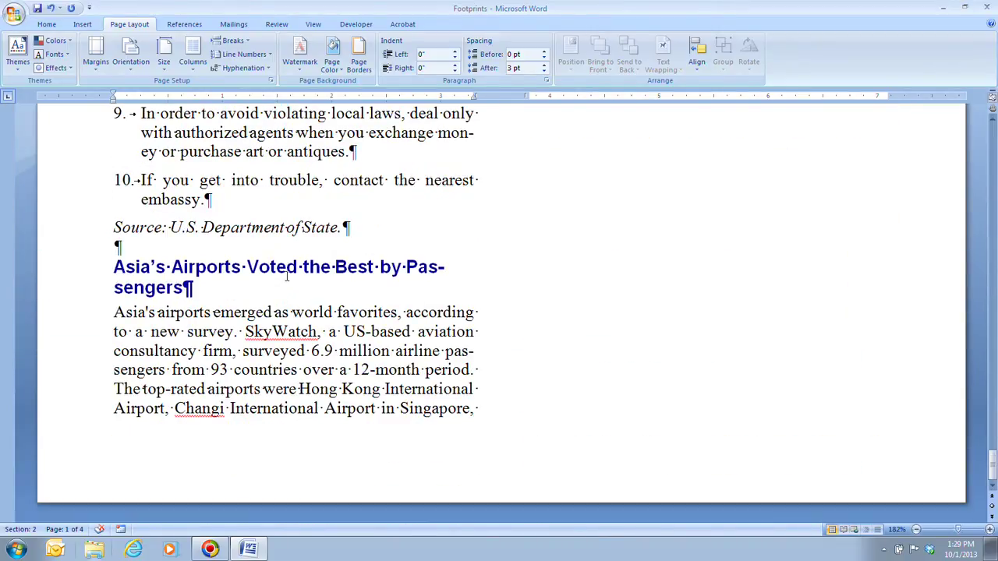
pyautogui.scroll(7, 292, 278)
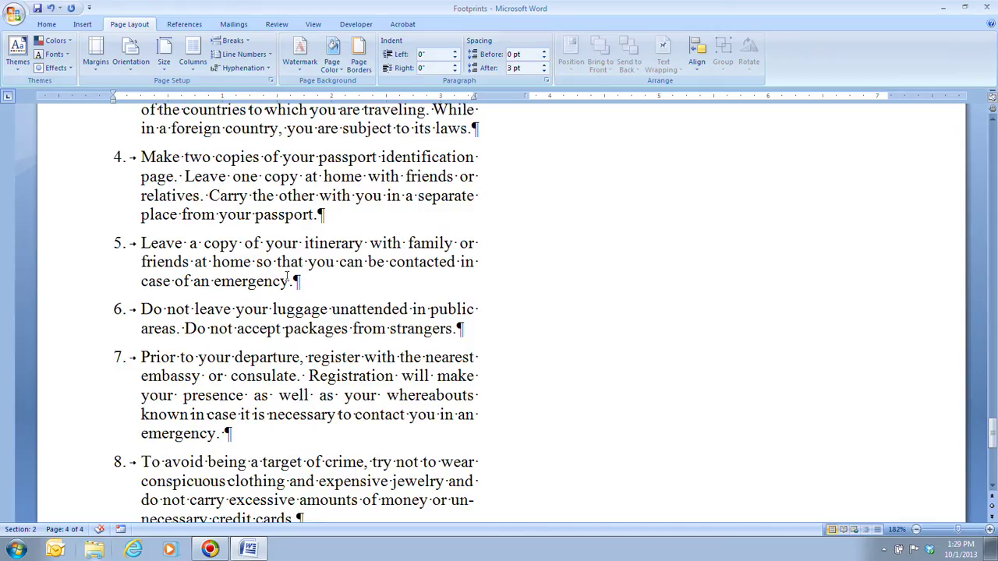
pyautogui.scroll(10, 281, 281)
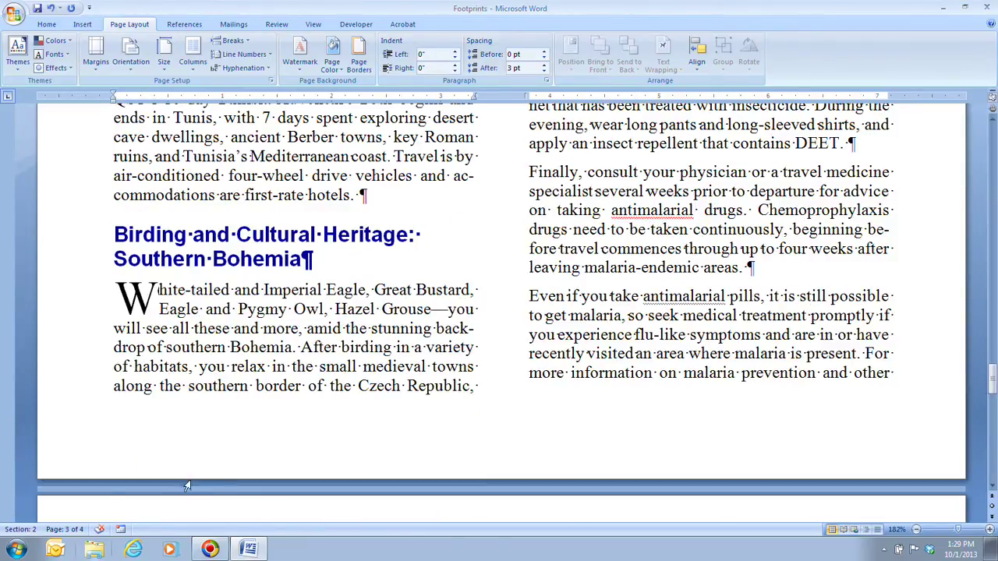
pyautogui.scroll(-12, 194, 464)
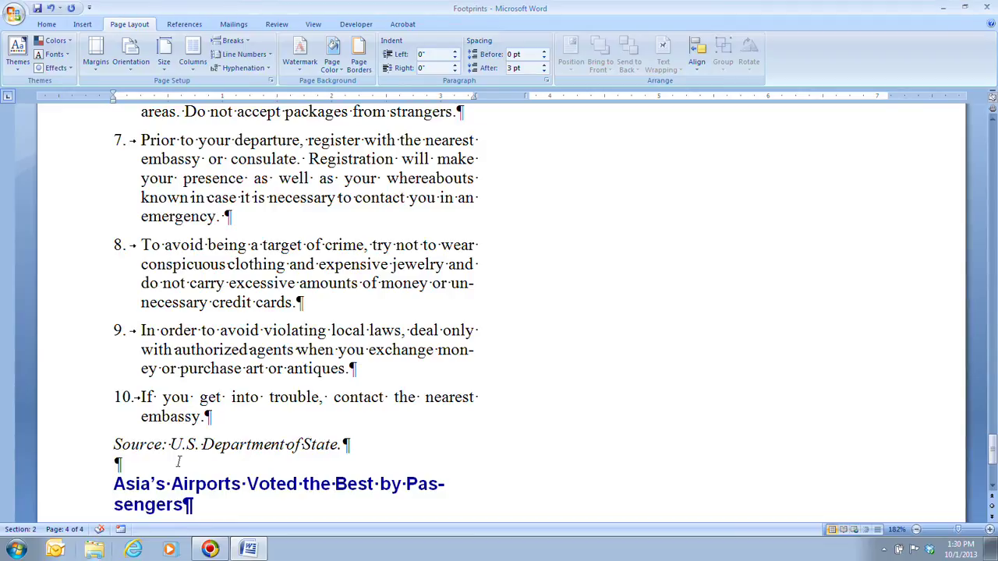
pyautogui.scroll(6, 177, 462)
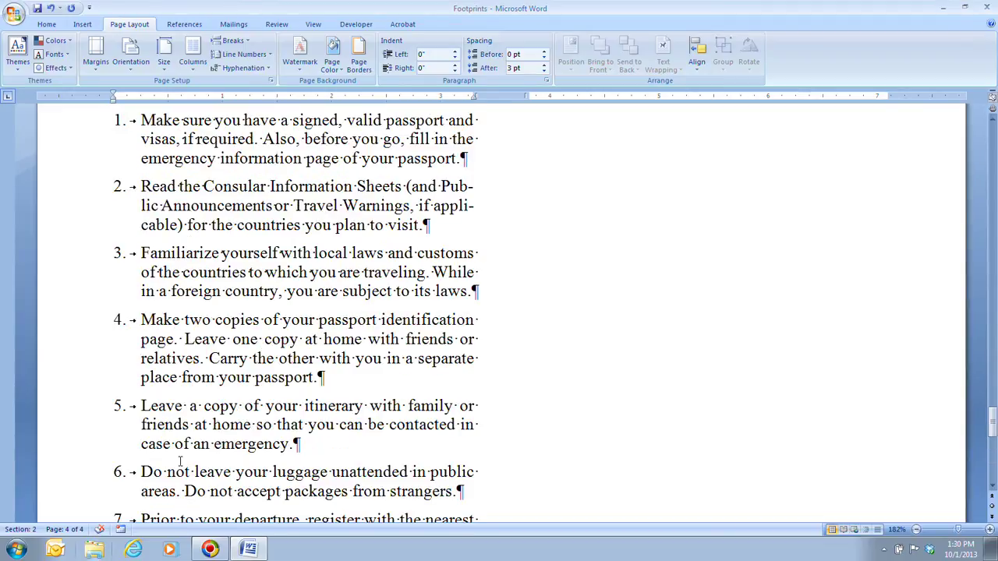
pyautogui.scroll(20, 180, 462)
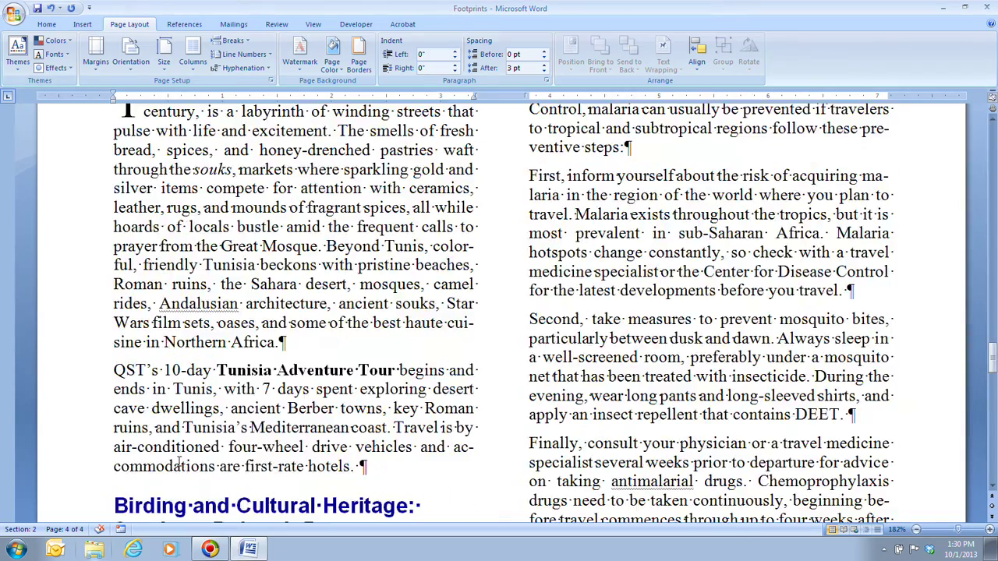
pyautogui.scroll(20, 178, 461)
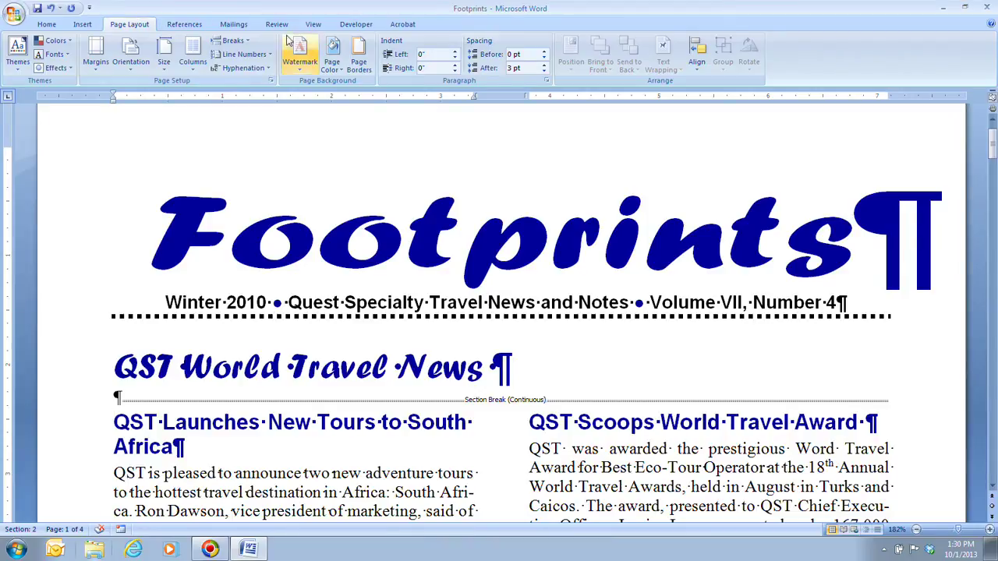
# Step: Switch to Two Pages view, scroll through the pages, and return to the top with Ctrl+Home
pyautogui.click(310, 24)
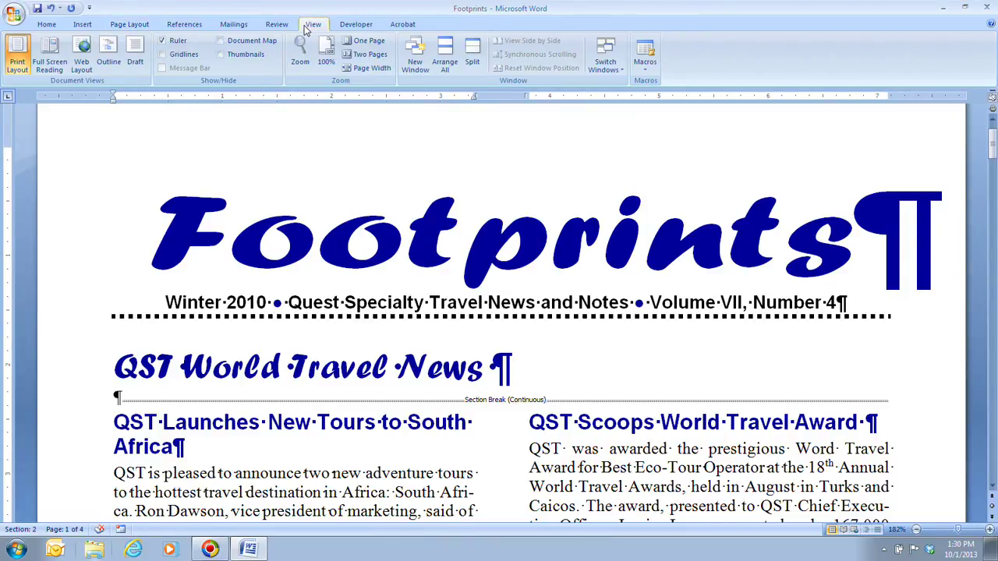
pyautogui.click(368, 60)
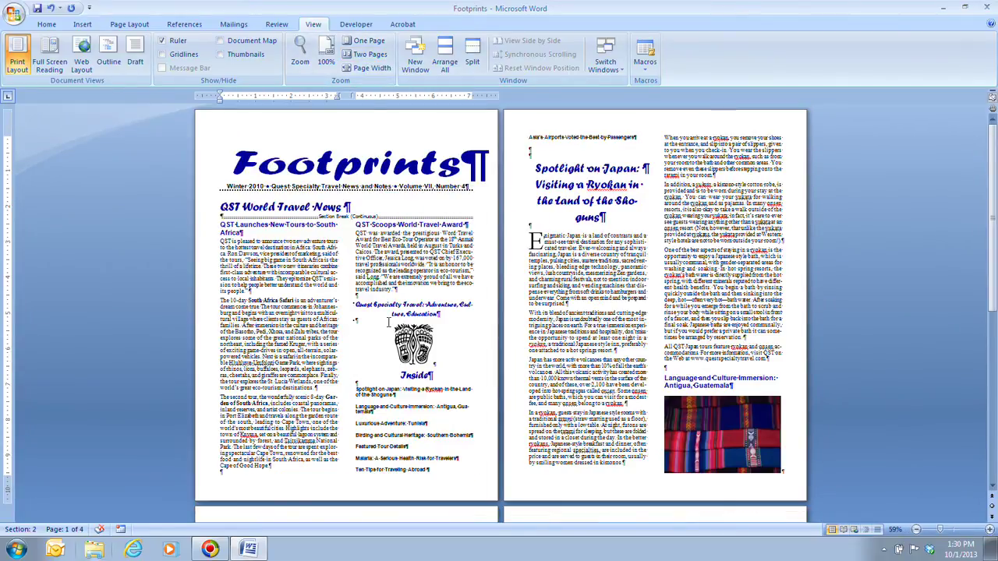
pyautogui.scroll(-10, 389, 322)
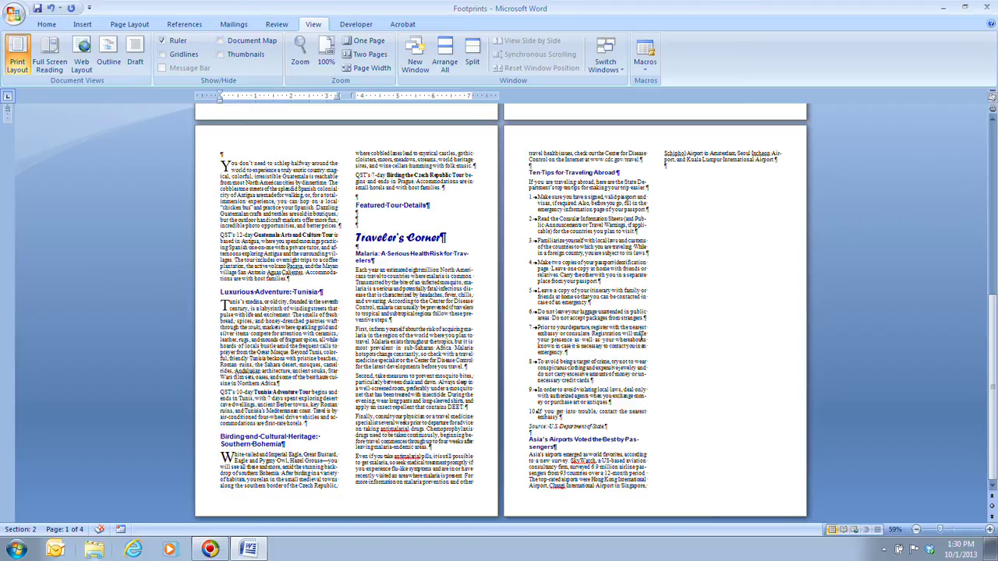
pyautogui.hotkey('ctrl', 'Home')
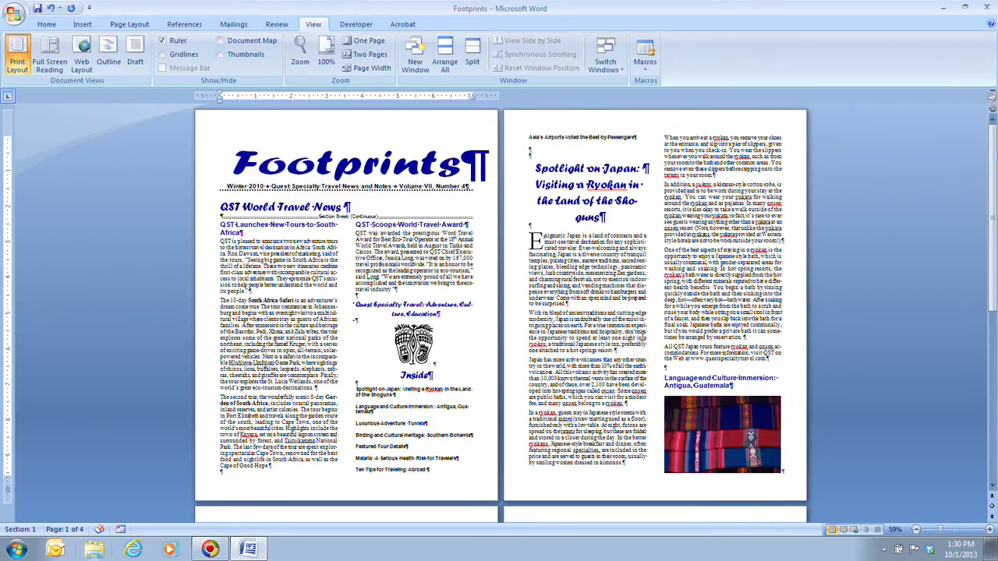
# Step: Save the Footprints newsletter from the Quick Access Toolbar and go back to Page Layout
pyautogui.click(36, 8)
pyautogui.click(129, 25)
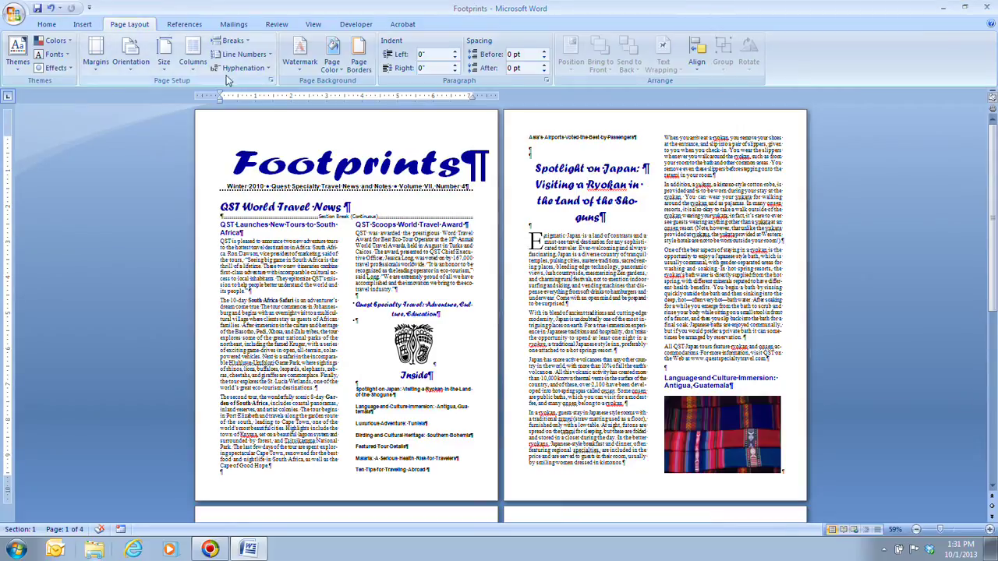
pyautogui.click(271, 80)
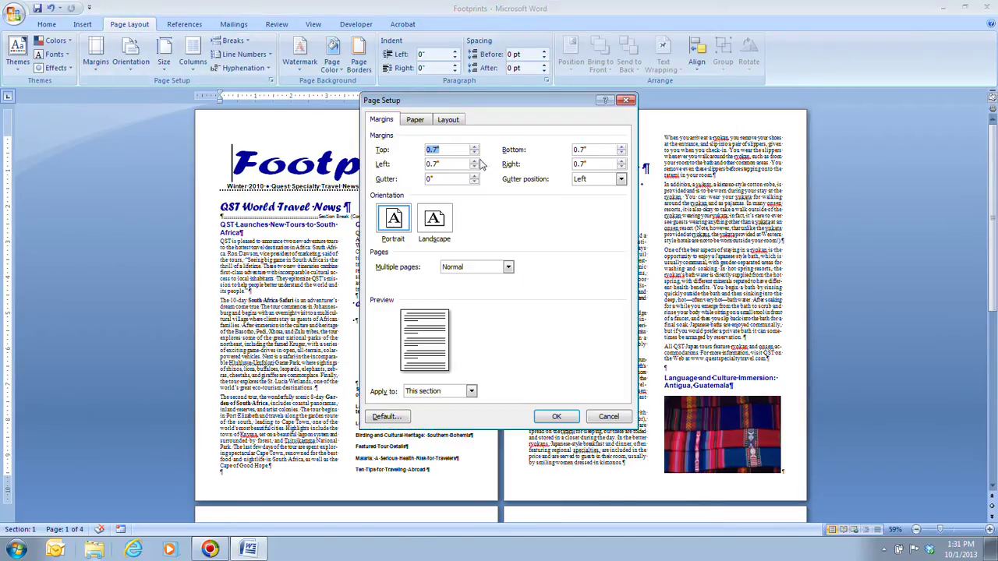
pyautogui.click(450, 122)
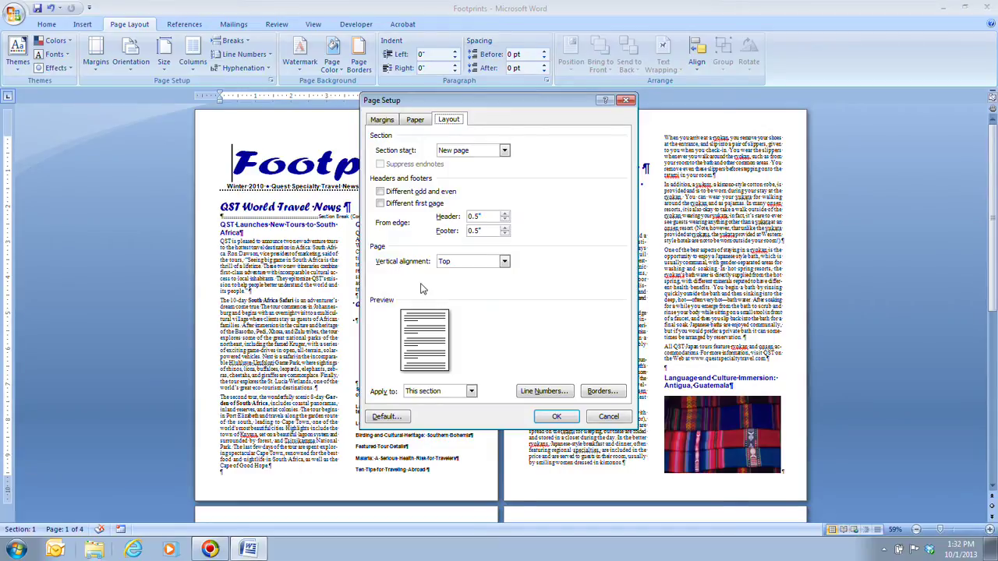
pyautogui.click(492, 266)
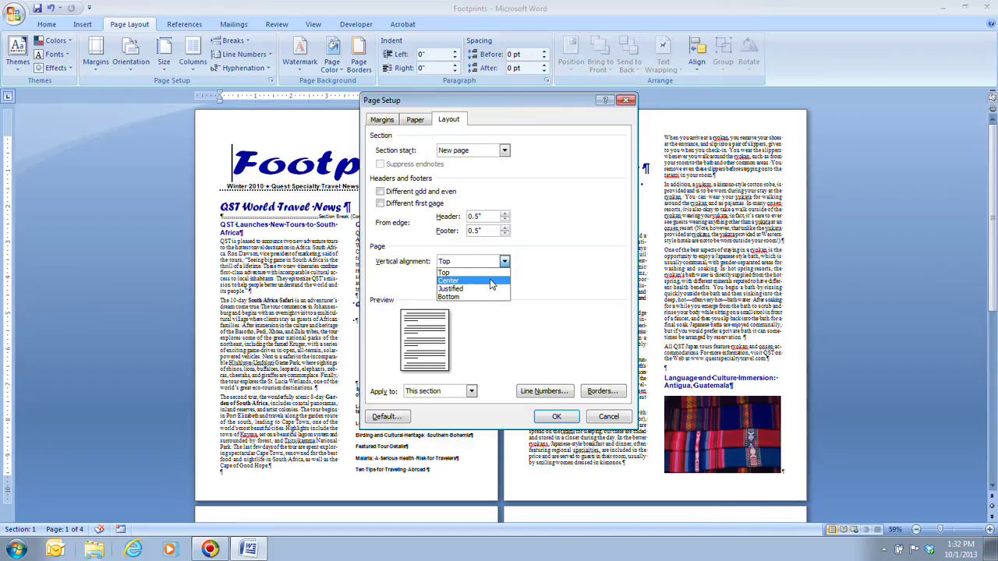
pyautogui.click(559, 274)
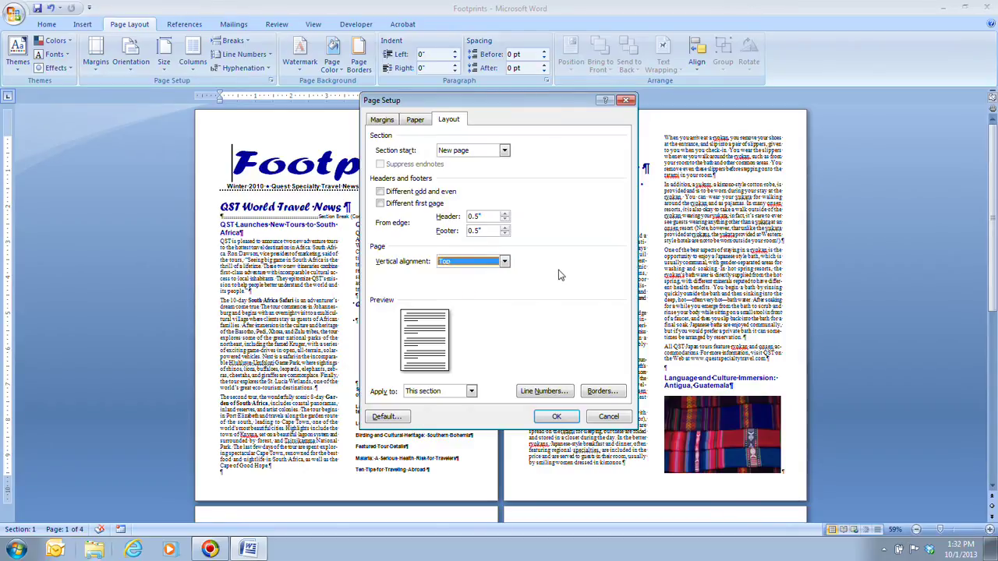
pyautogui.click(616, 419)
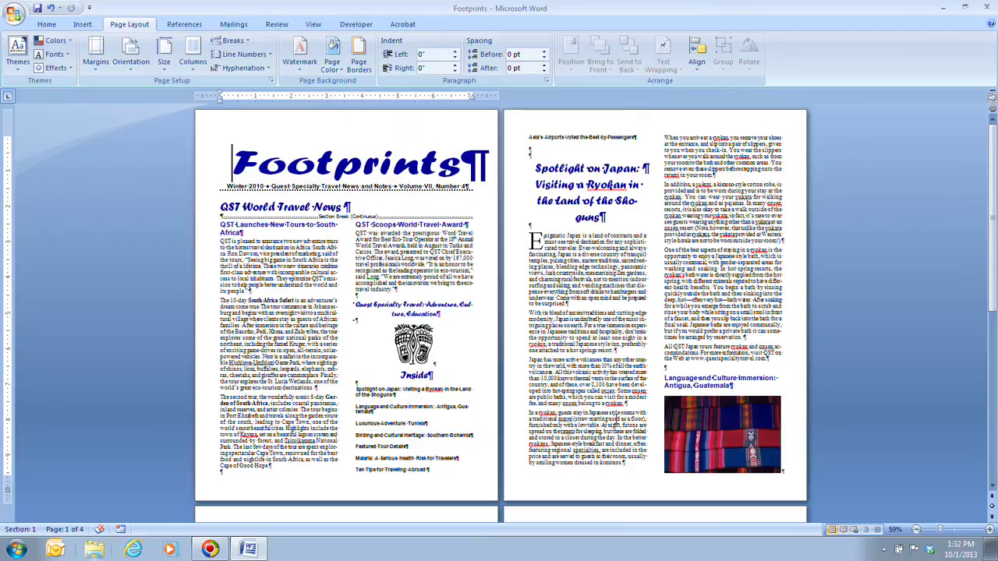